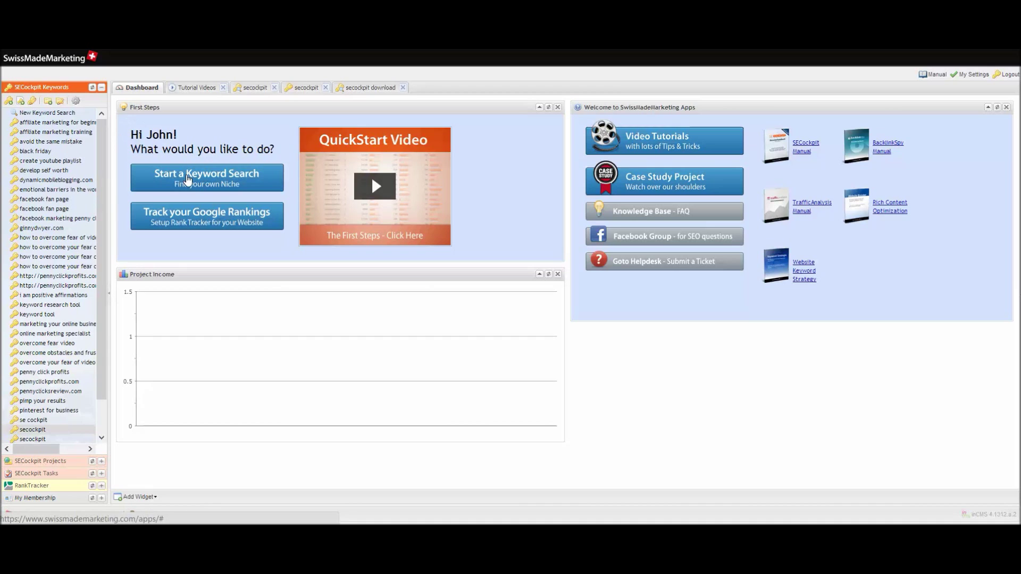
- Start a new keyword search from the SECockpit dashboard
{"action": "left_click", "coordinate": [187, 180]}
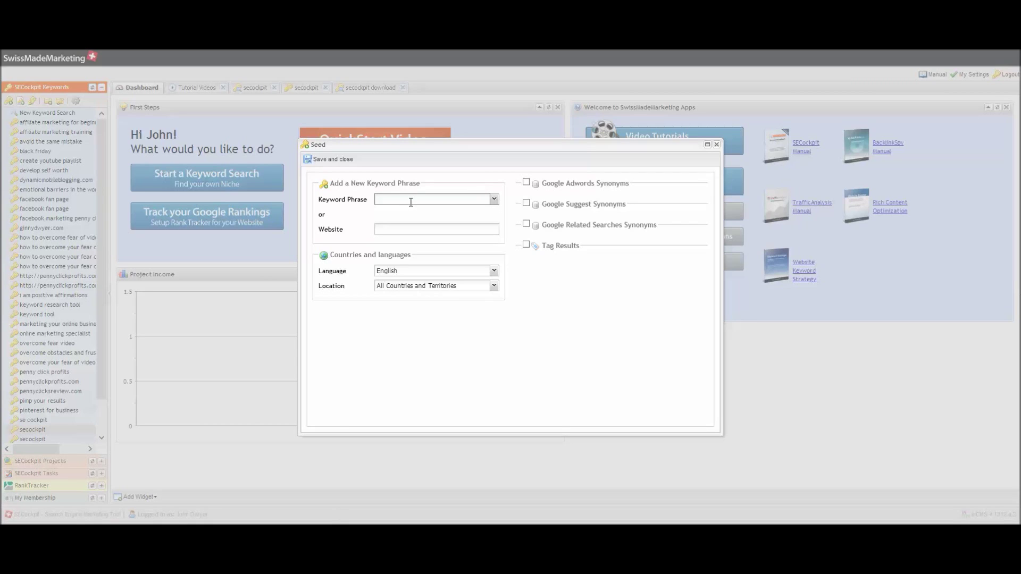
- Enter 'se cockpit' as the keyword phrase and accept it from the dropdown
{"action": "type", "text": "s"}
{"action": "type", "text": "e cockpit"}
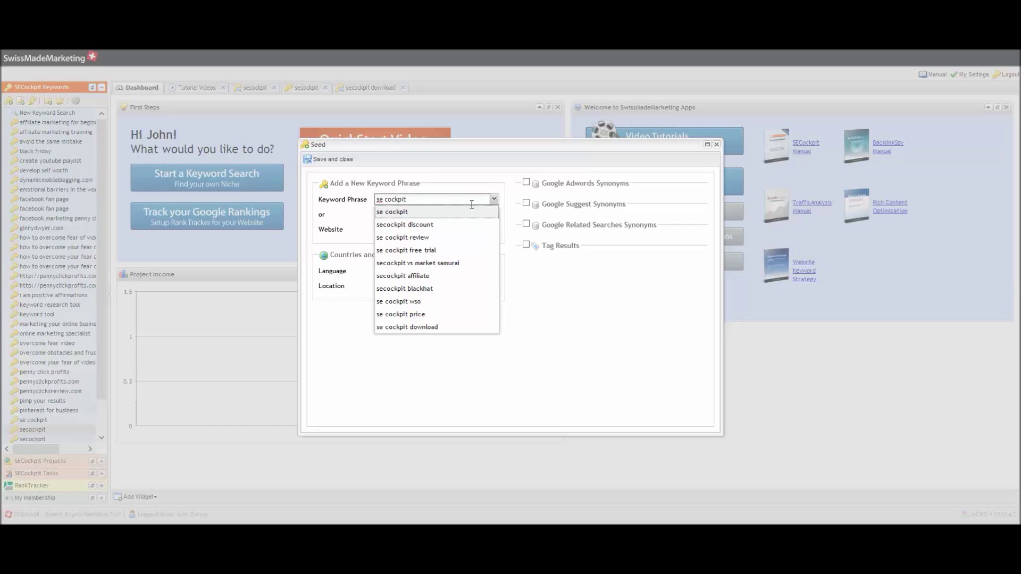
{"action": "left_click", "coordinate": [526, 205]}
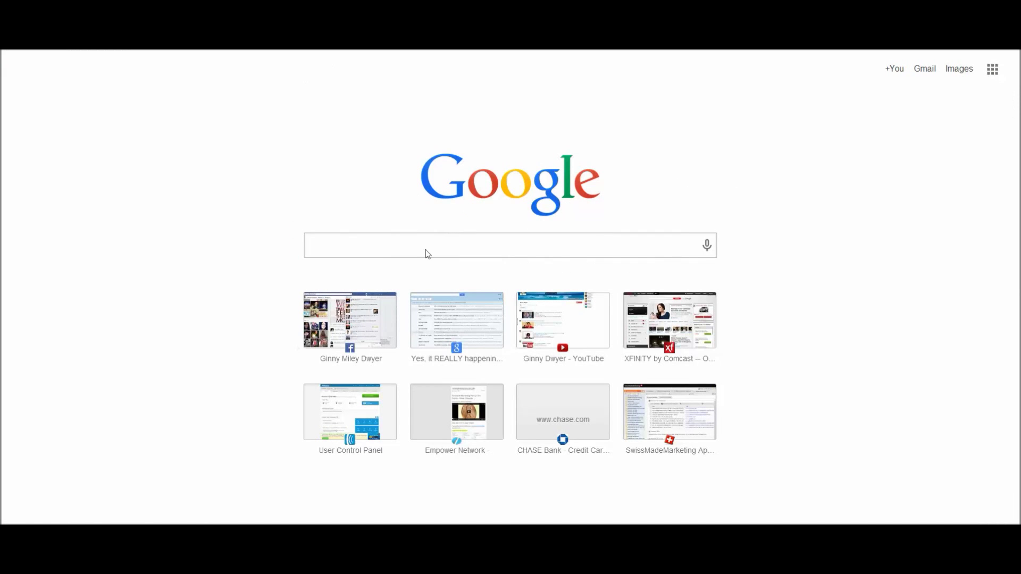
- Search Google for 'secockpit'
{"action": "left_click", "coordinate": [426, 248]}
{"action": "type", "text": "se"}
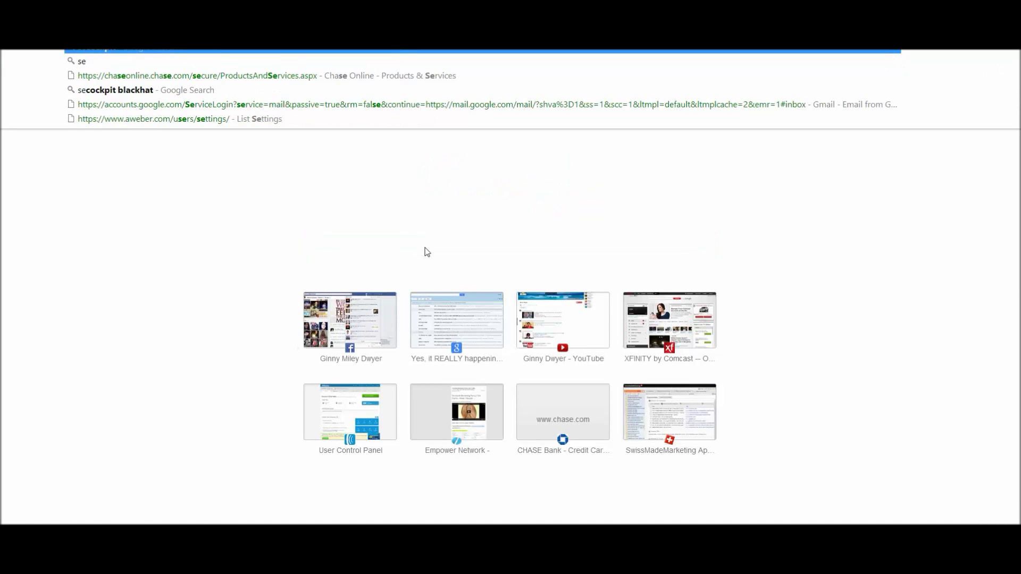
{"action": "type", "text": "coc"}
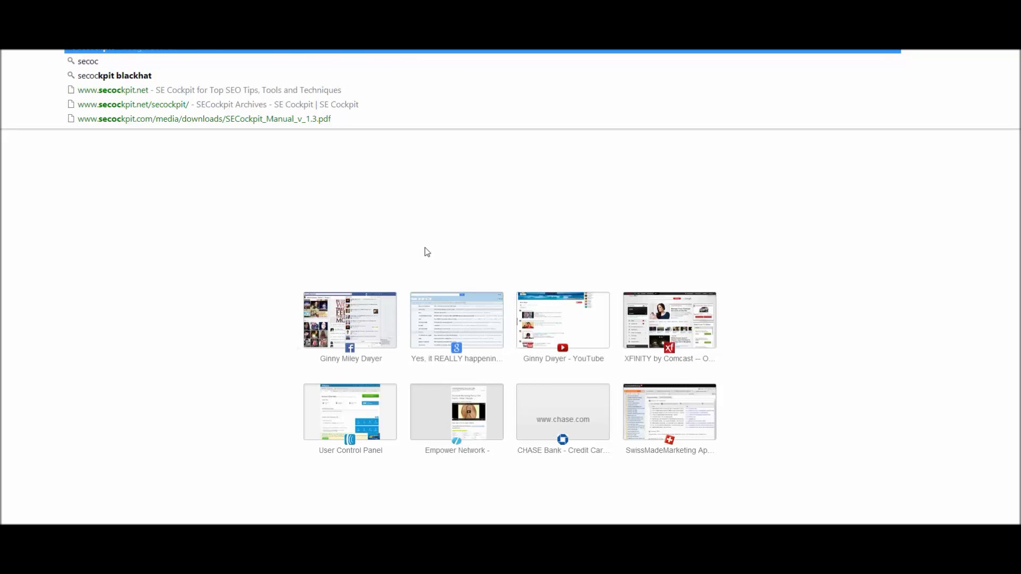
{"action": "key", "text": "Return"}
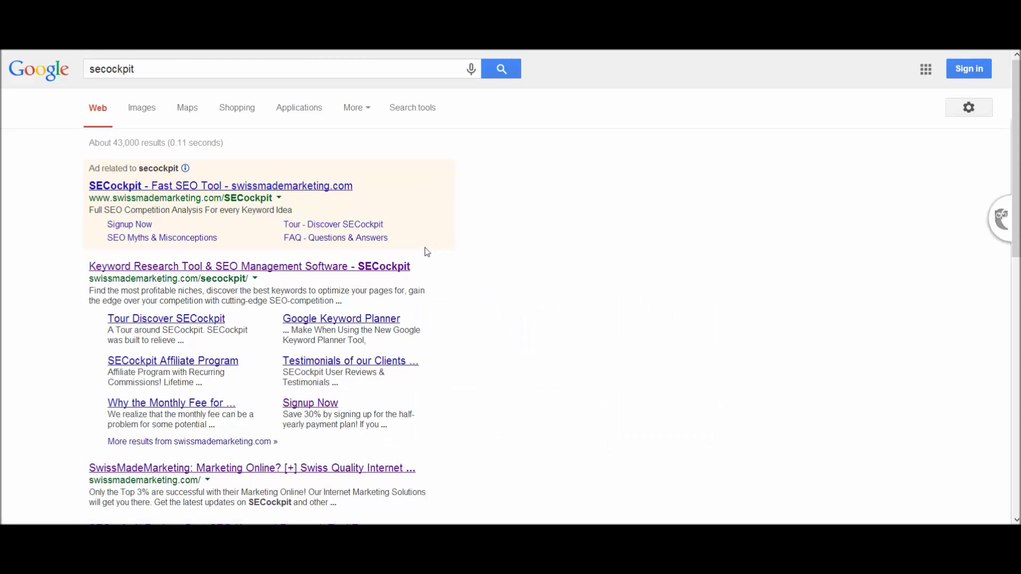
- Append a, b and c in turn after 'secockpit' to read Google's autocomplete suggestions
{"action": "left_click", "coordinate": [176, 63]}
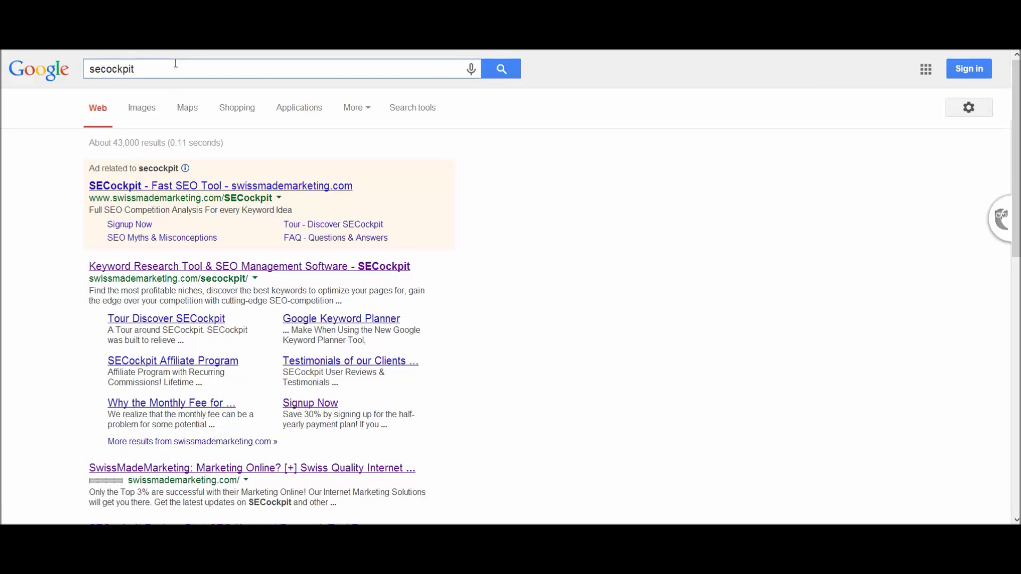
{"action": "type", "text": " a"}
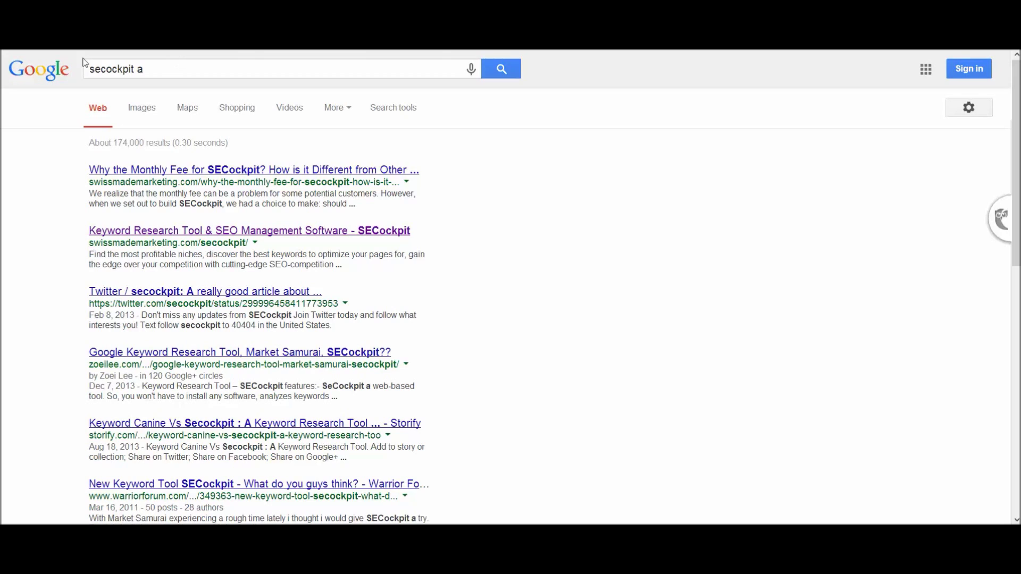
{"action": "left_click", "coordinate": [155, 73]}
{"action": "key", "text": "BackSpace"}
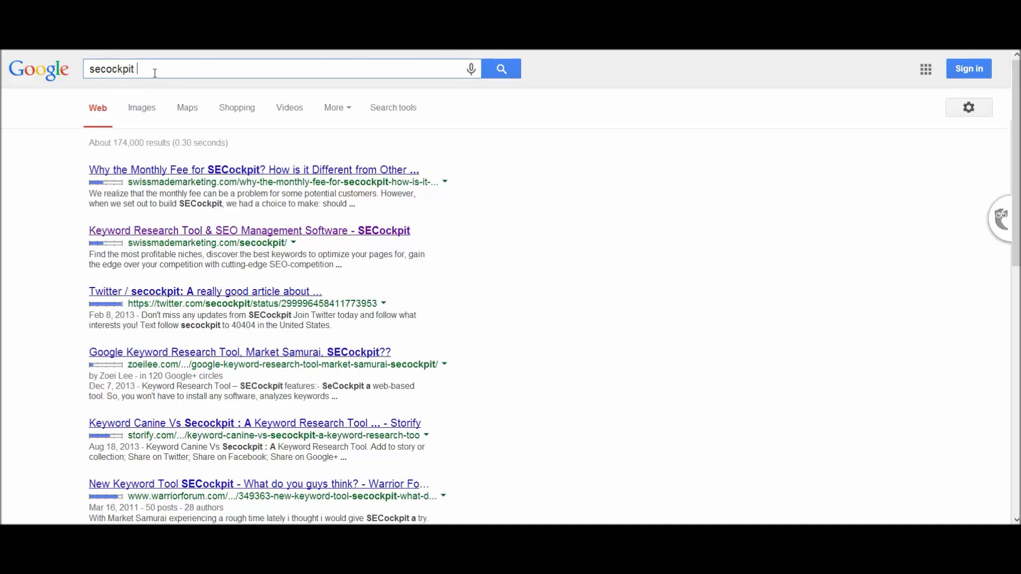
{"action": "type", "text": "a"}
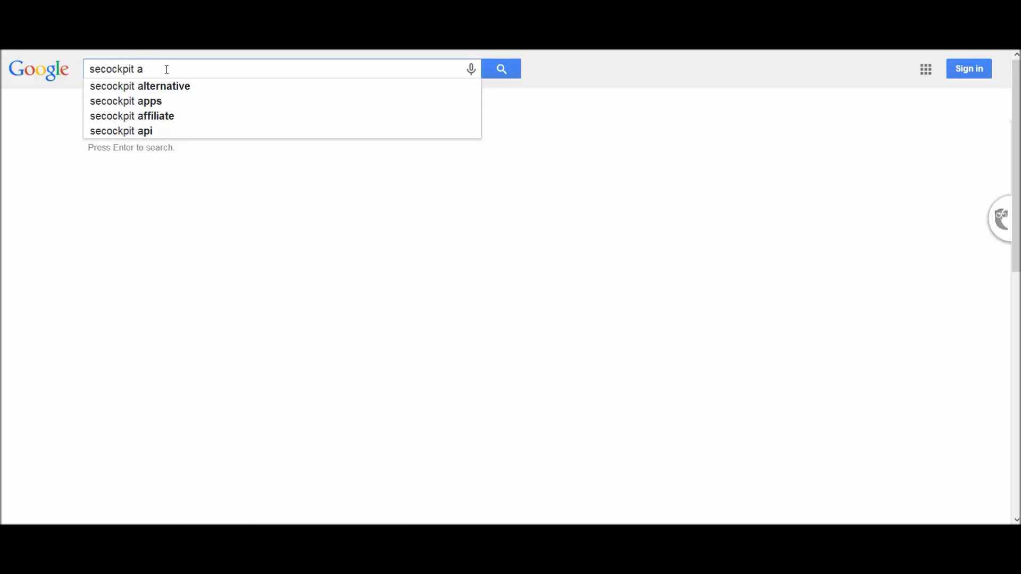
{"action": "key", "text": "BackSpace"}
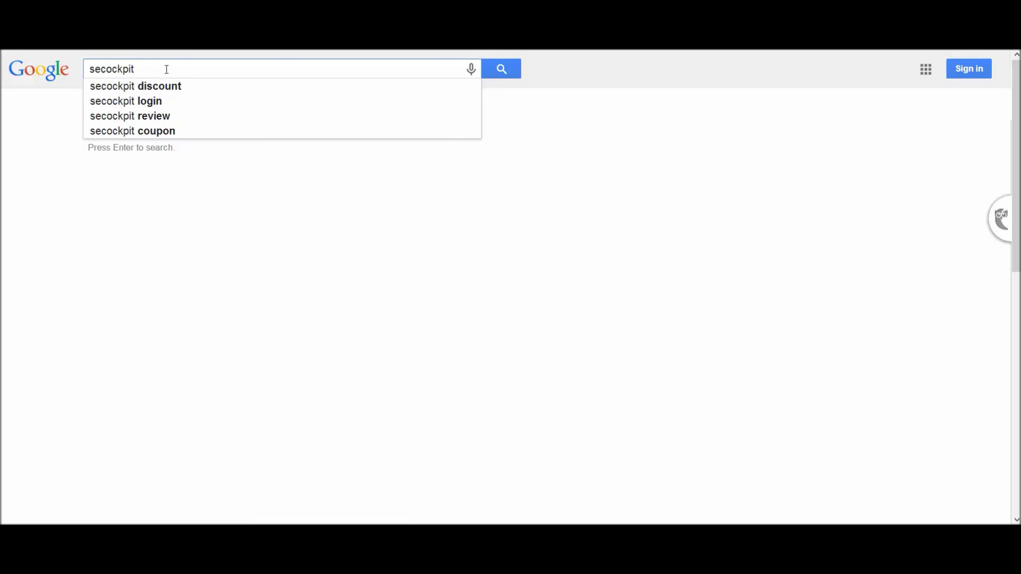
{"action": "type", "text": " b"}
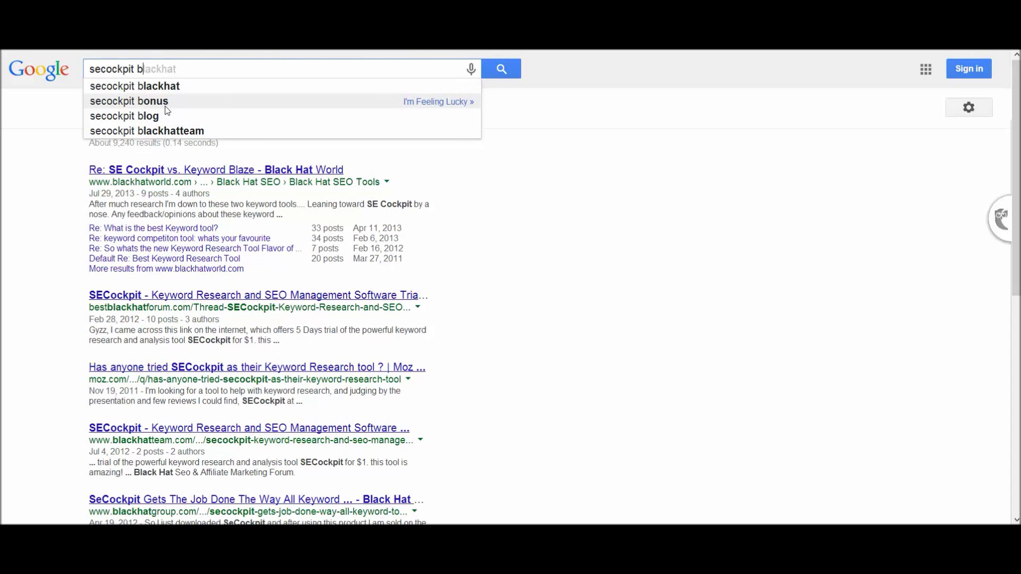
{"action": "key", "text": "BackSpace"}
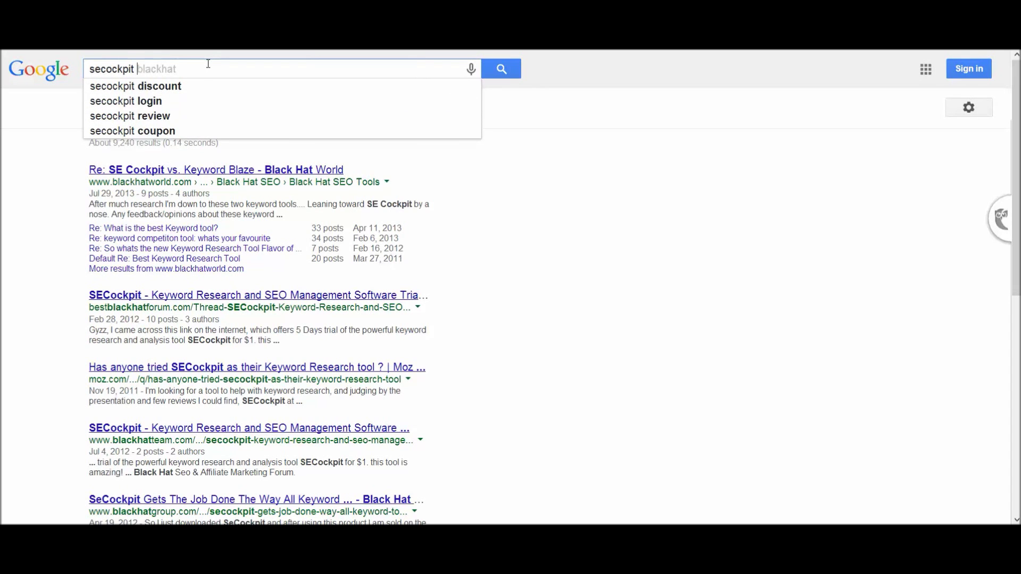
{"action": "type", "text": "c"}
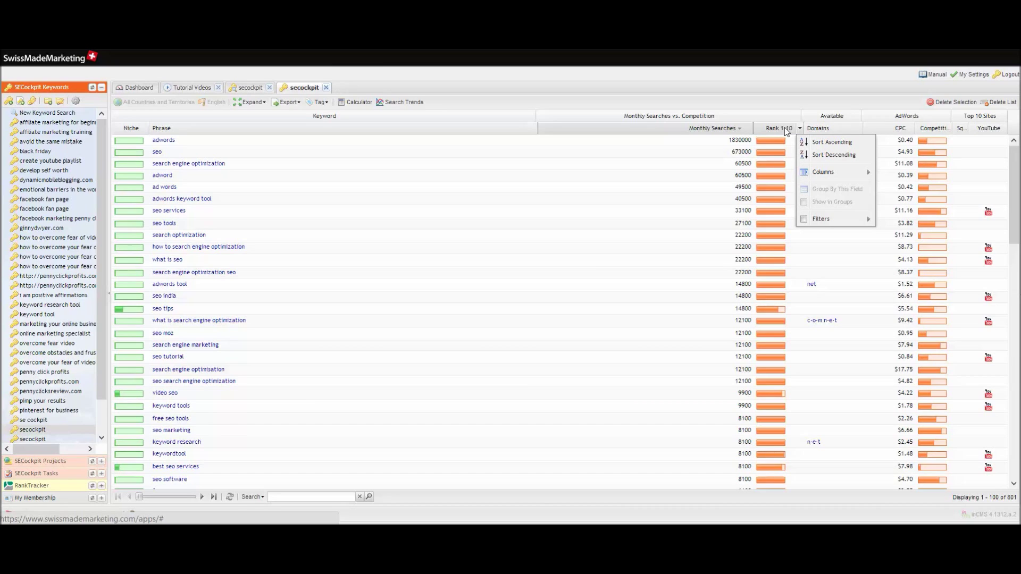
- Filter the Rank 1-10 column to less than 30, verify the filter, and close the column menu
{"action": "left_click", "coordinate": [807, 222]}
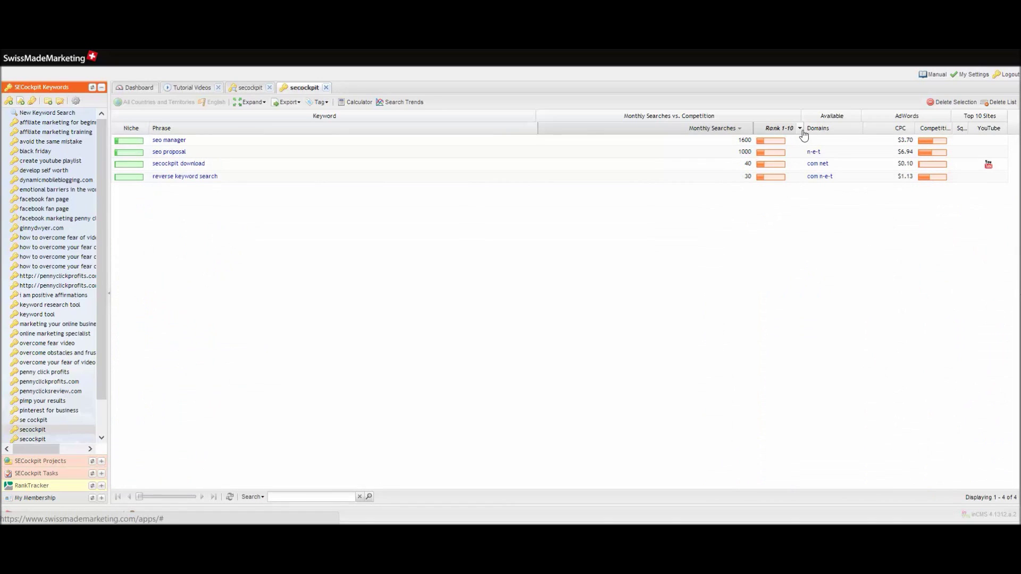
{"action": "left_click", "coordinate": [799, 130]}
{"action": "mouse_move", "coordinate": [821, 219]}
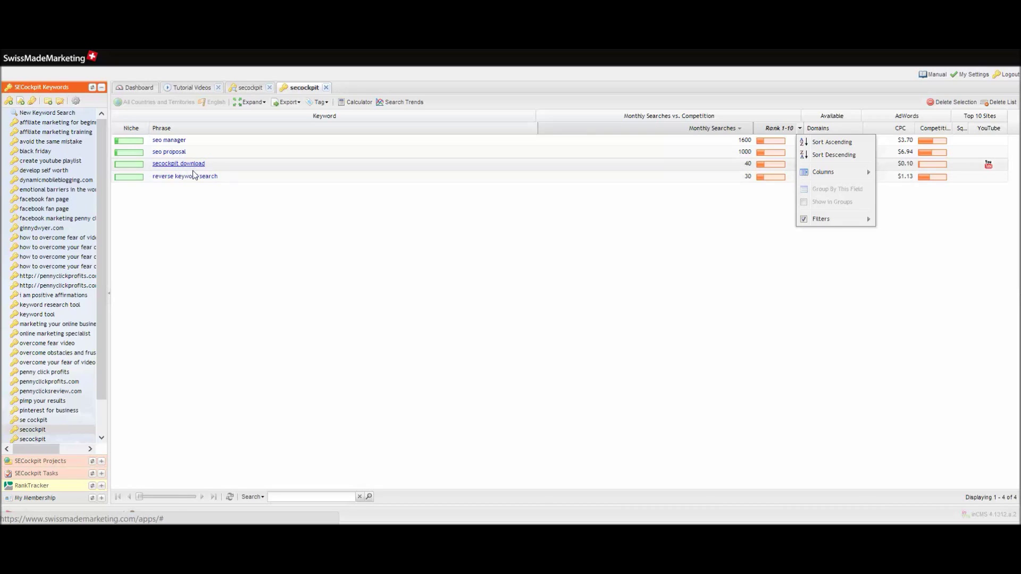
{"action": "left_click", "coordinate": [634, 280]}
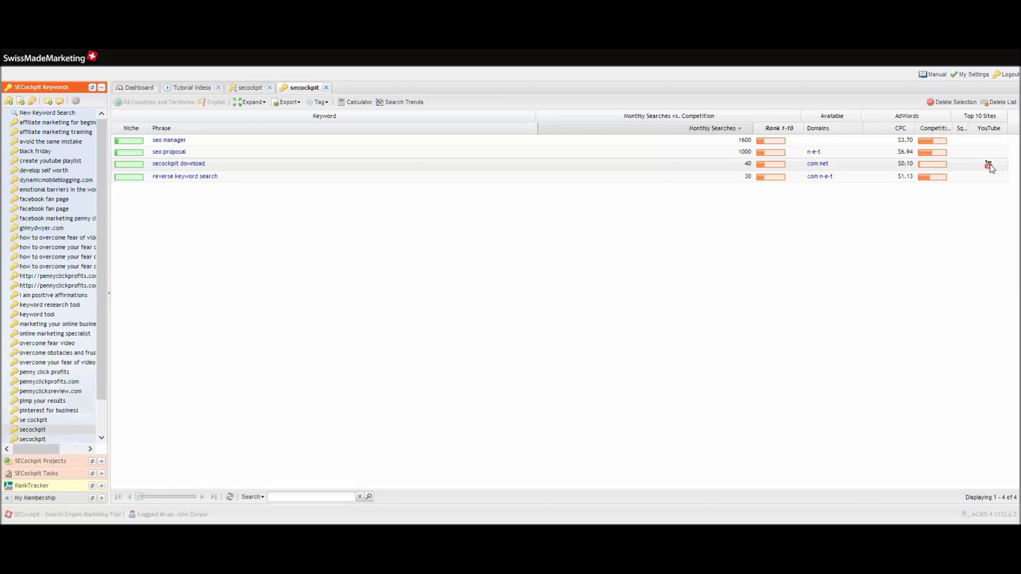
- Open the 'secockpit download' phrase to view its Top 10 Results analysis
{"action": "left_click", "coordinate": [161, 165]}
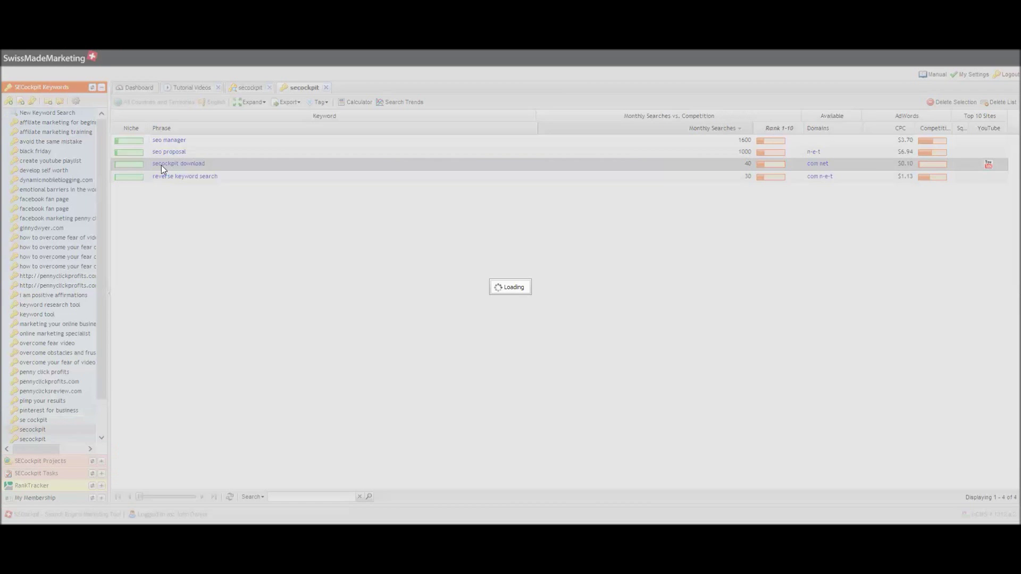